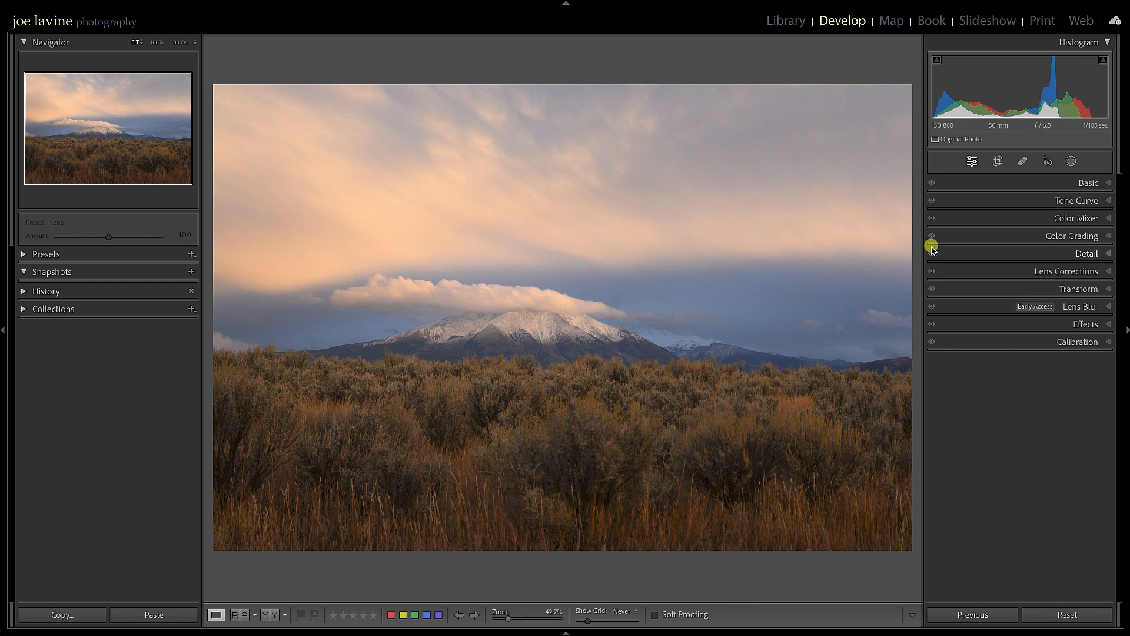
Set Temp to 5,163 and Tint to +21, and adjust tone to Highlights +5, Shadows +15, Whites +11 and Blacks -2
click(1105, 184)
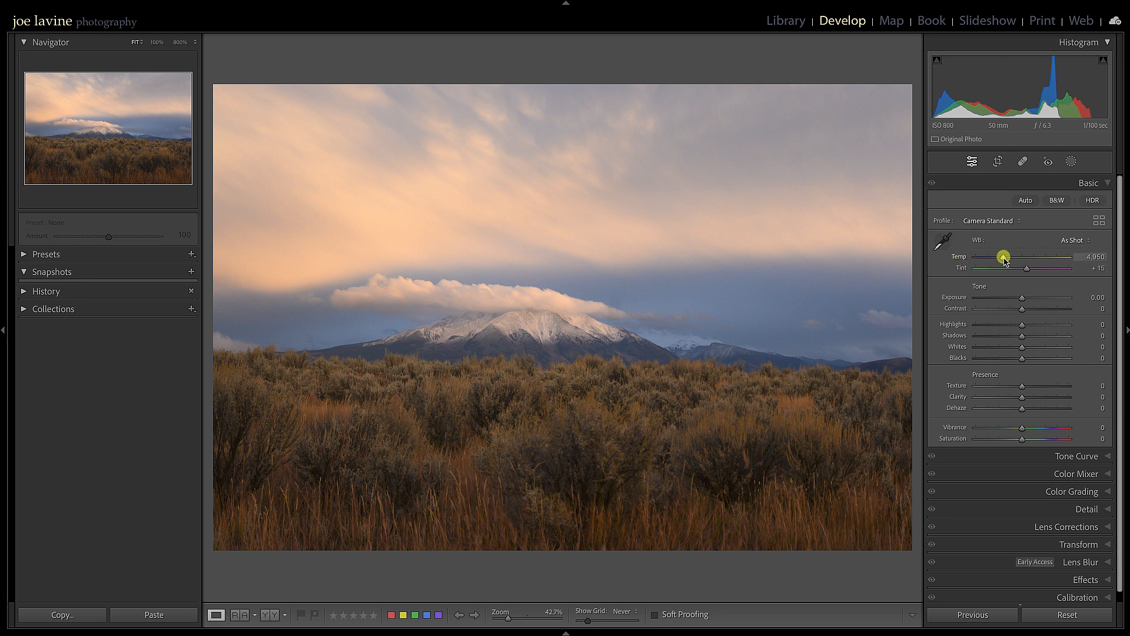
drag(1003, 258, 1030, 269)
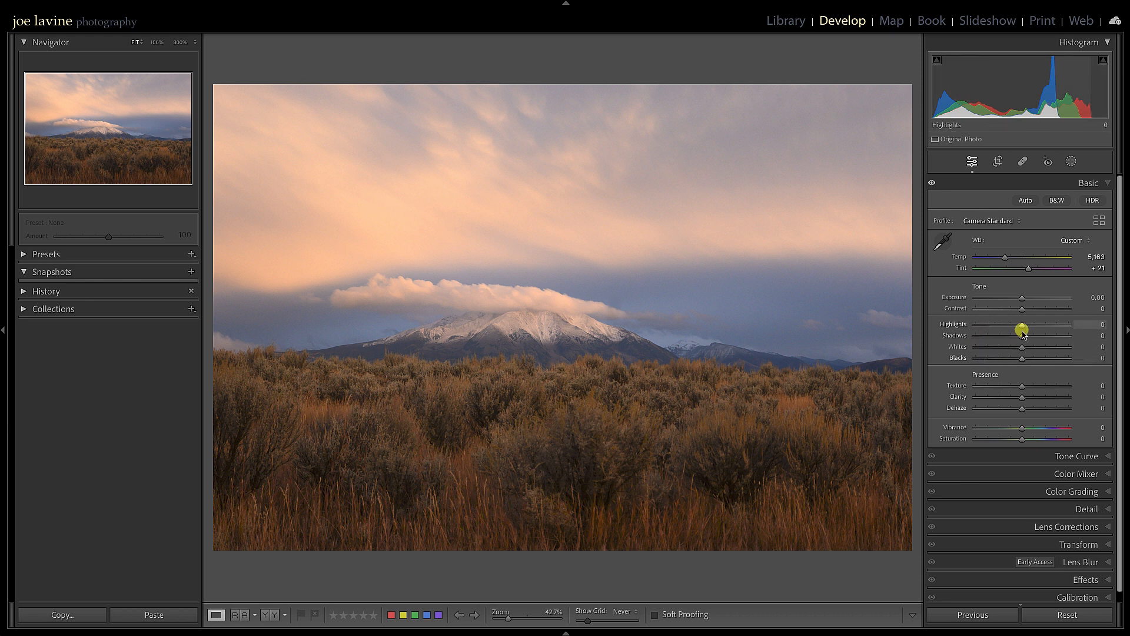
drag(1023, 325, 1036, 325)
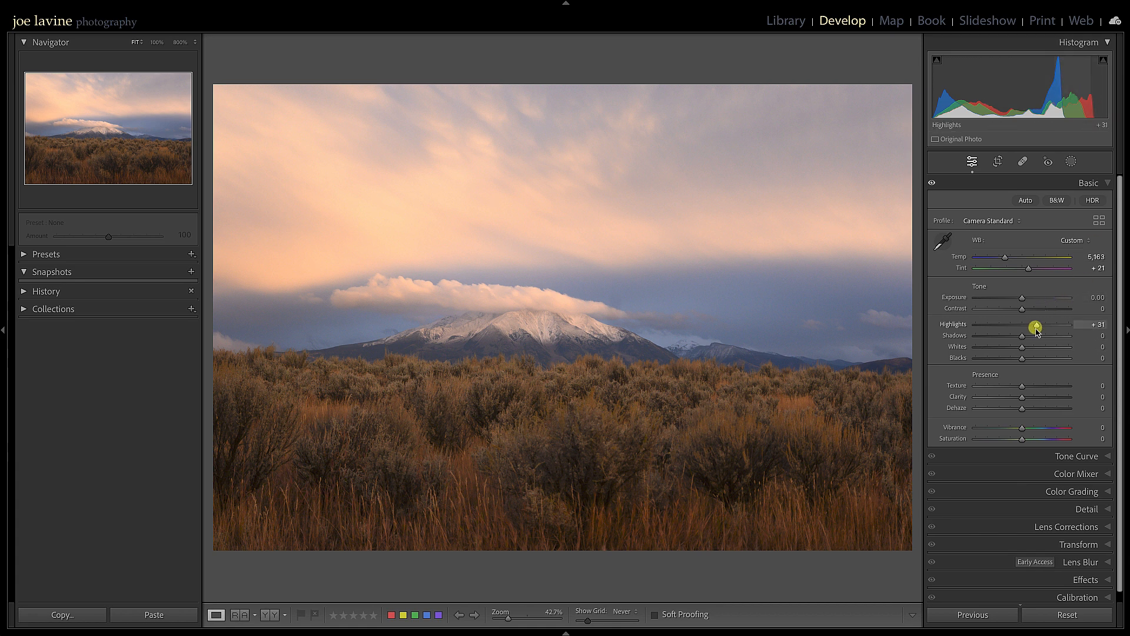
drag(1037, 325, 1027, 347)
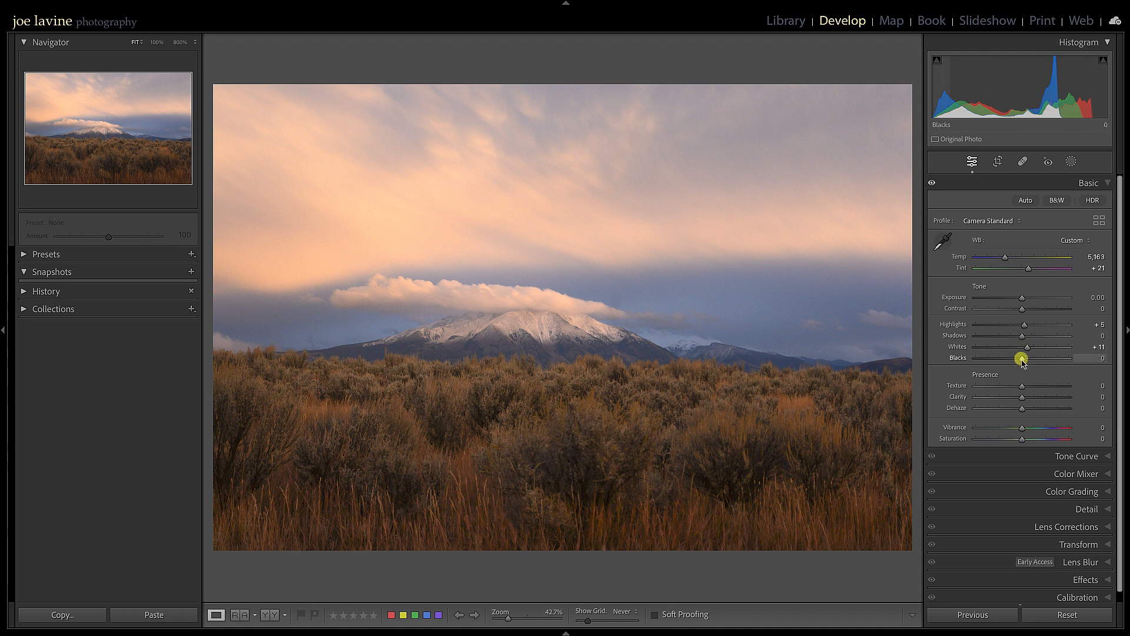
drag(1022, 361, 1024, 362)
drag(1024, 339, 1031, 339)
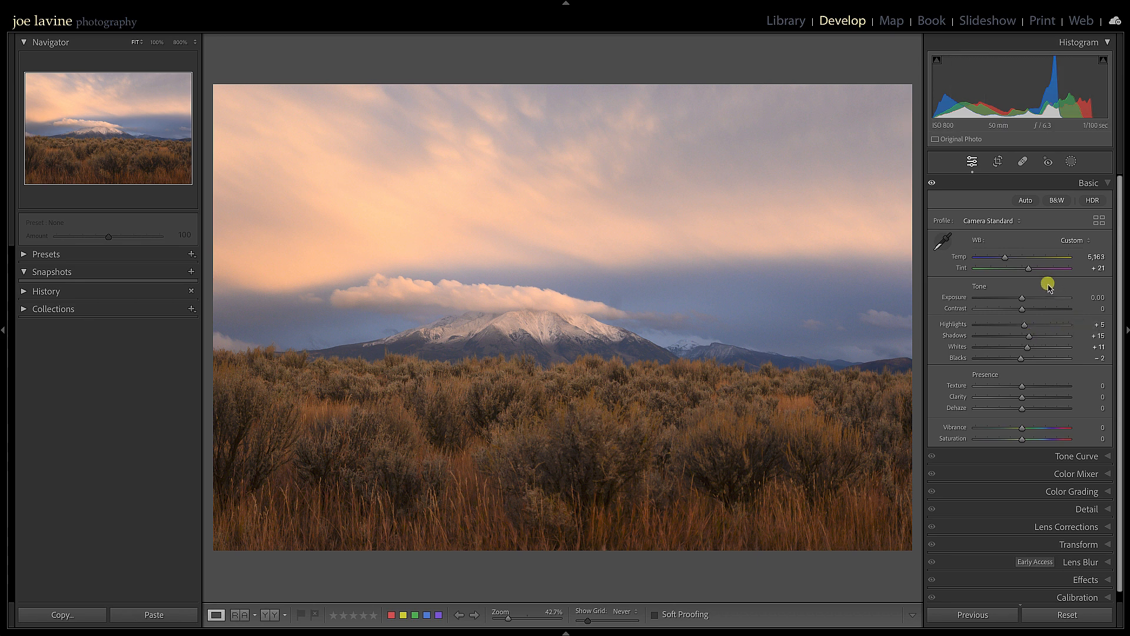
Check highlight clipping while changing the bright tones, and set Highlights to 0 and Whites to +10
key(alt)
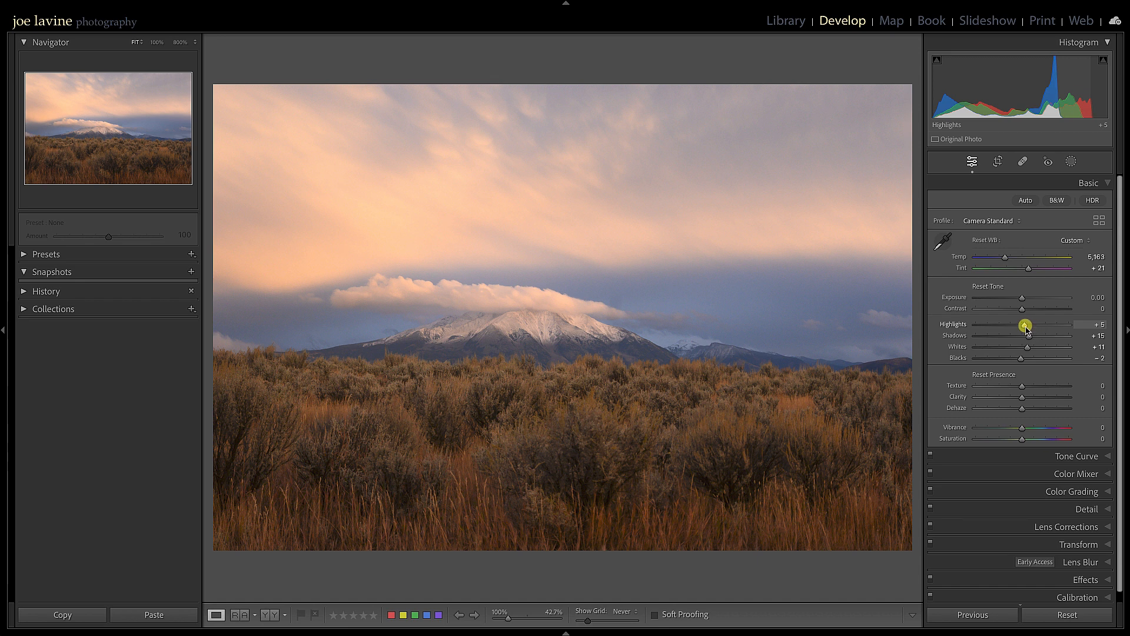
drag(1025, 327, 1059, 349)
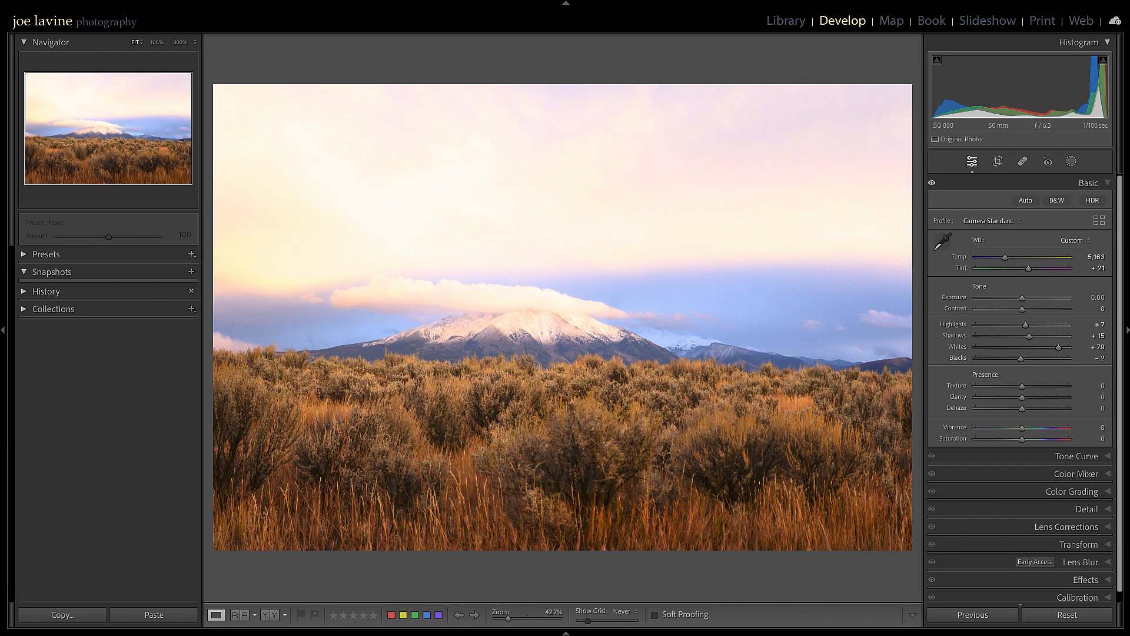
drag(1076, 350, 1022, 325)
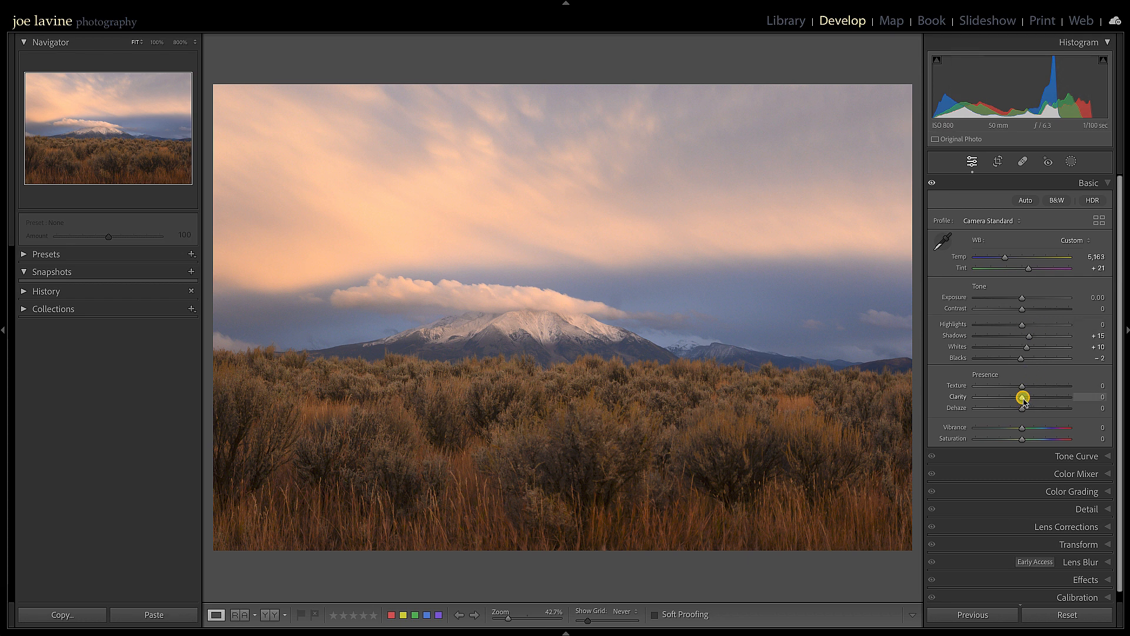
Set Clarity to +9 and Vibrance to +14, and collapse the Basic adjustments
drag(1023, 398, 1026, 399)
mouse_move(1023, 430)
mouse_down()
mouse_move(1065, 427)
mouse_move(1031, 432)
mouse_up()
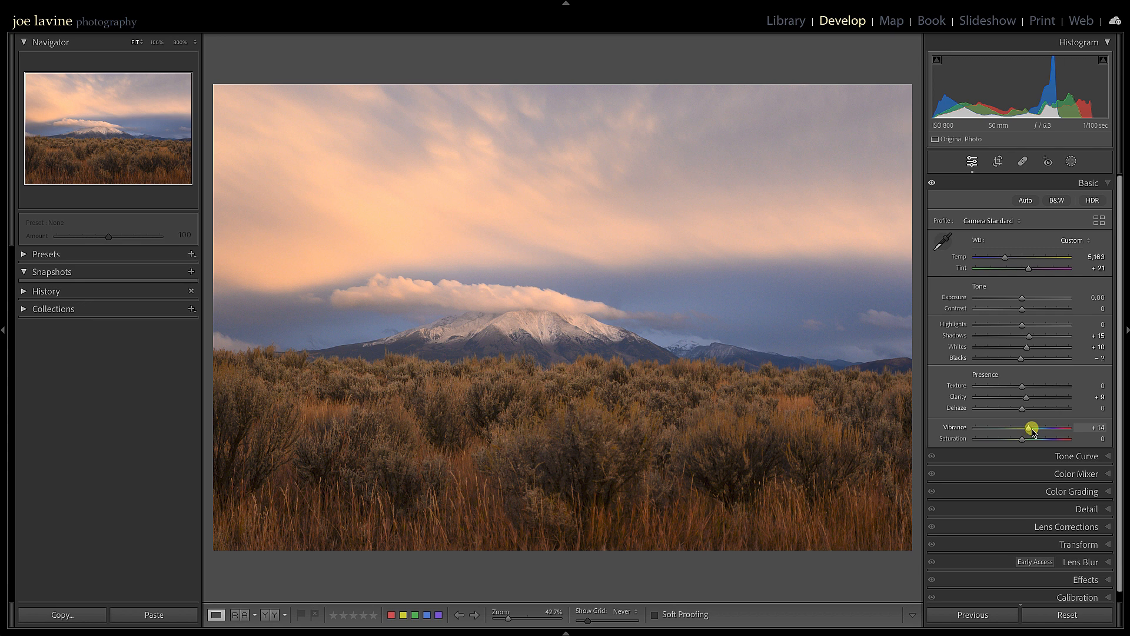
click(1109, 184)
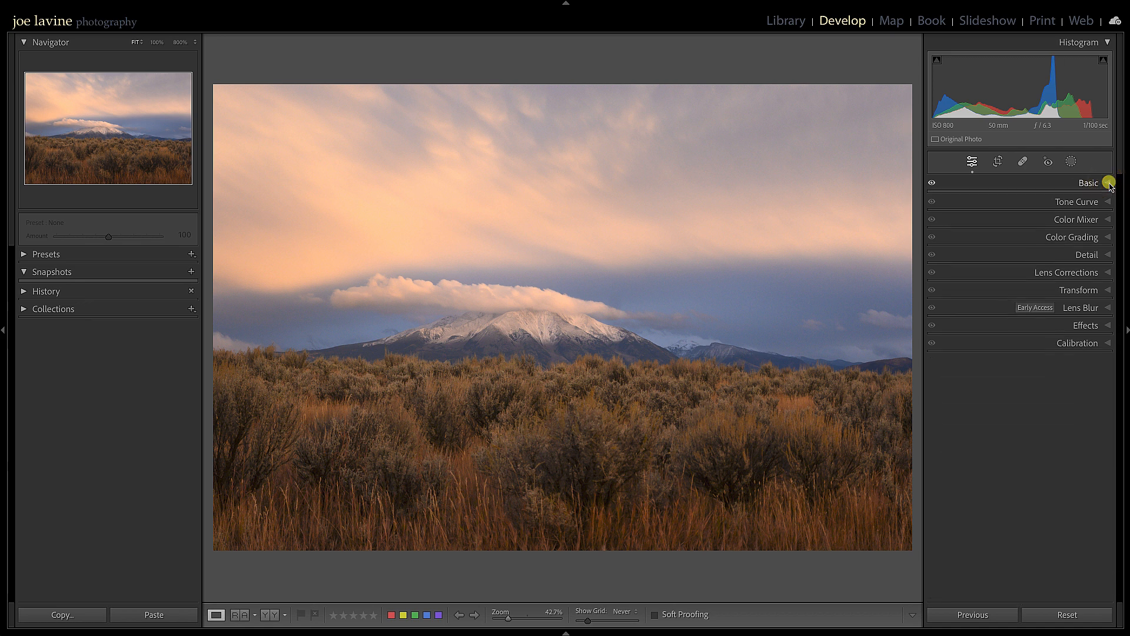
Add tone curve points at input 183, output 185 for the brighter tones and input 56, output 55 for the darker tones
click(1108, 201)
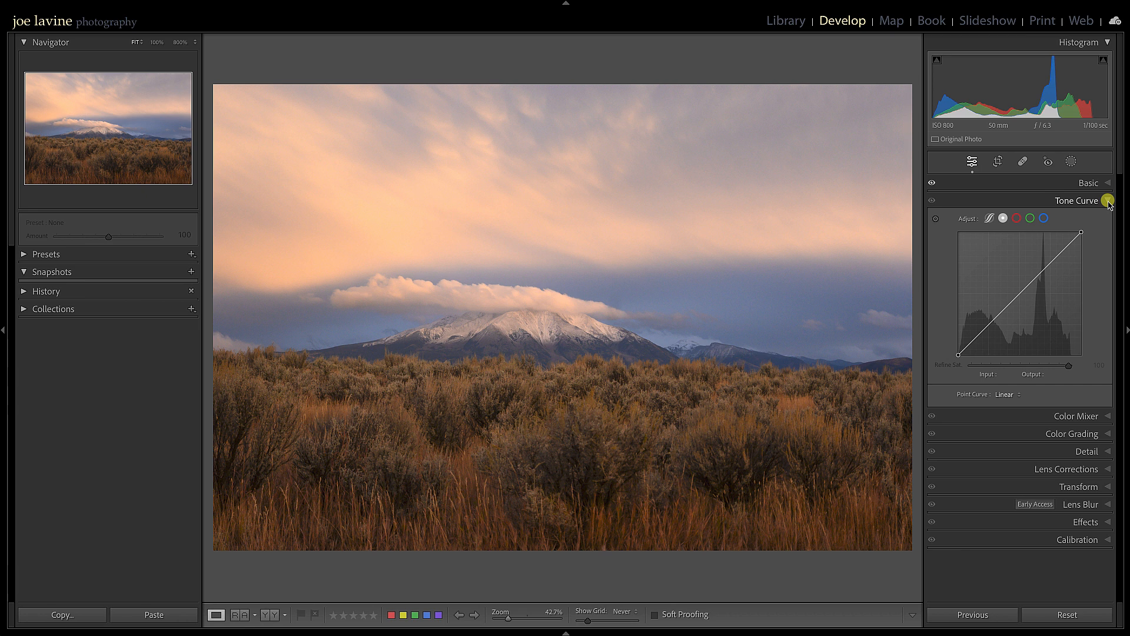
click(1047, 268)
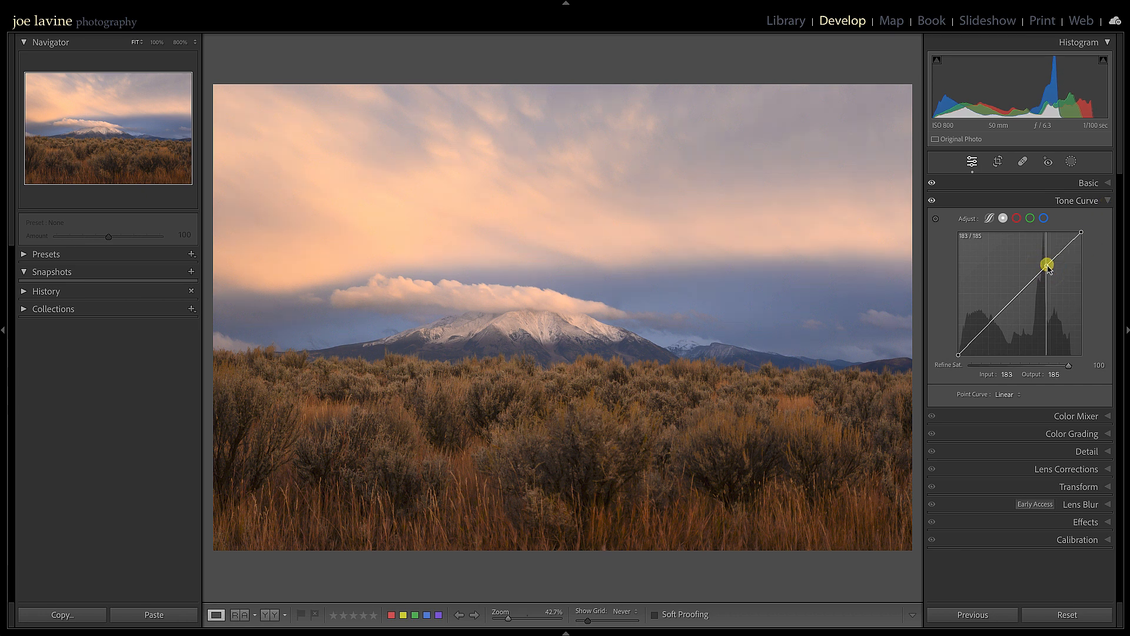
click(985, 328)
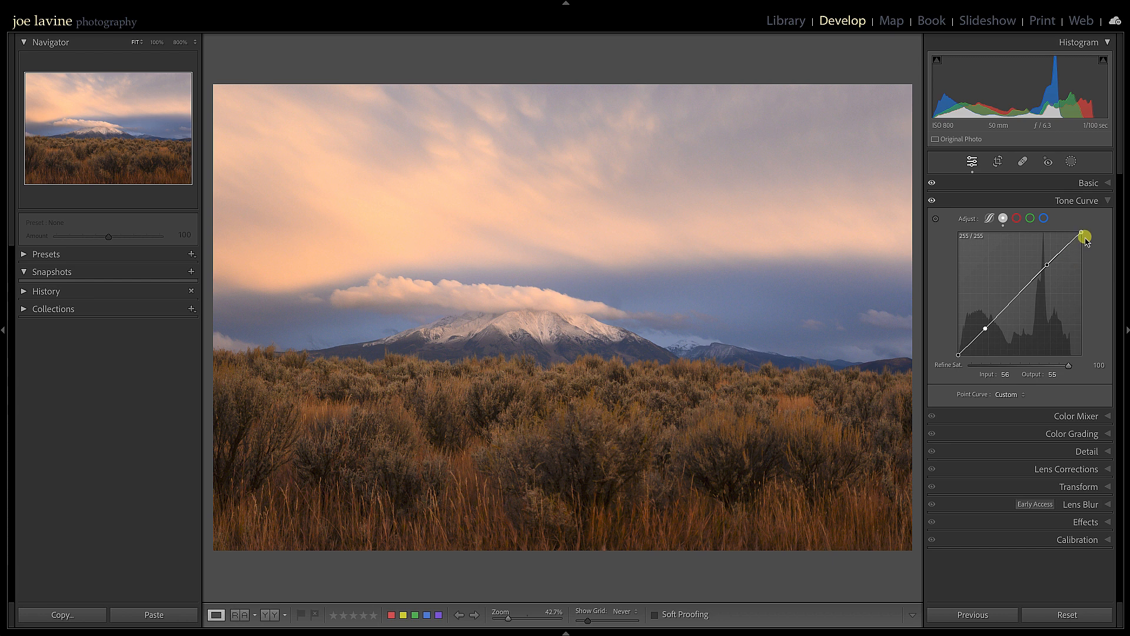
click(1108, 201)
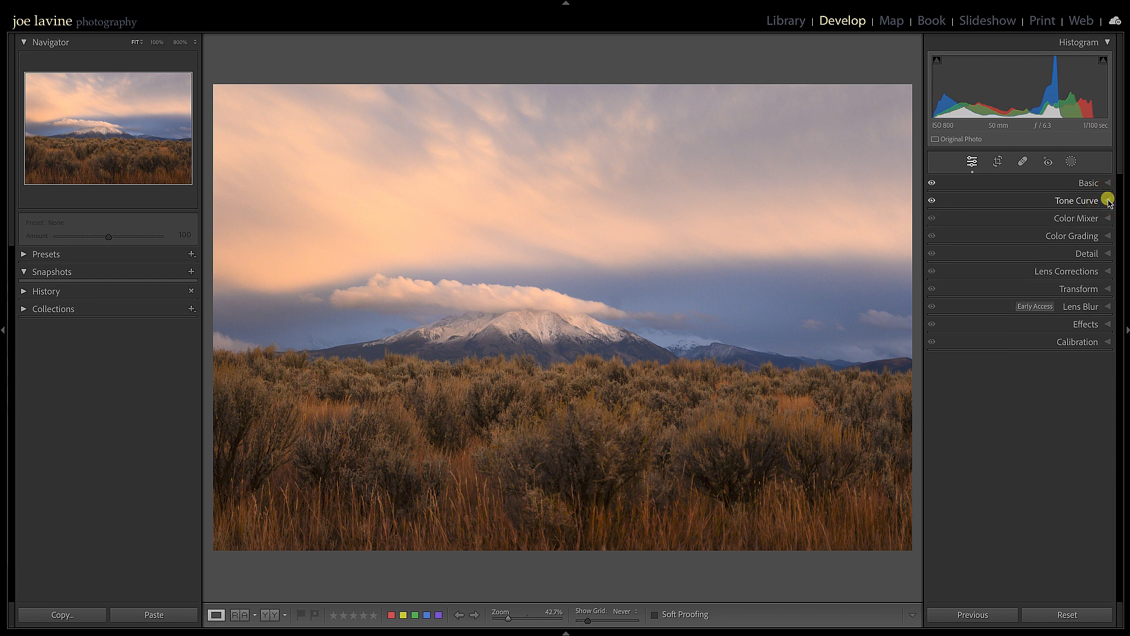
Examine the Color Mixer's HSL sliders for Hue, Saturation, Luminance and all groups together, returning to Hue
click(1108, 219)
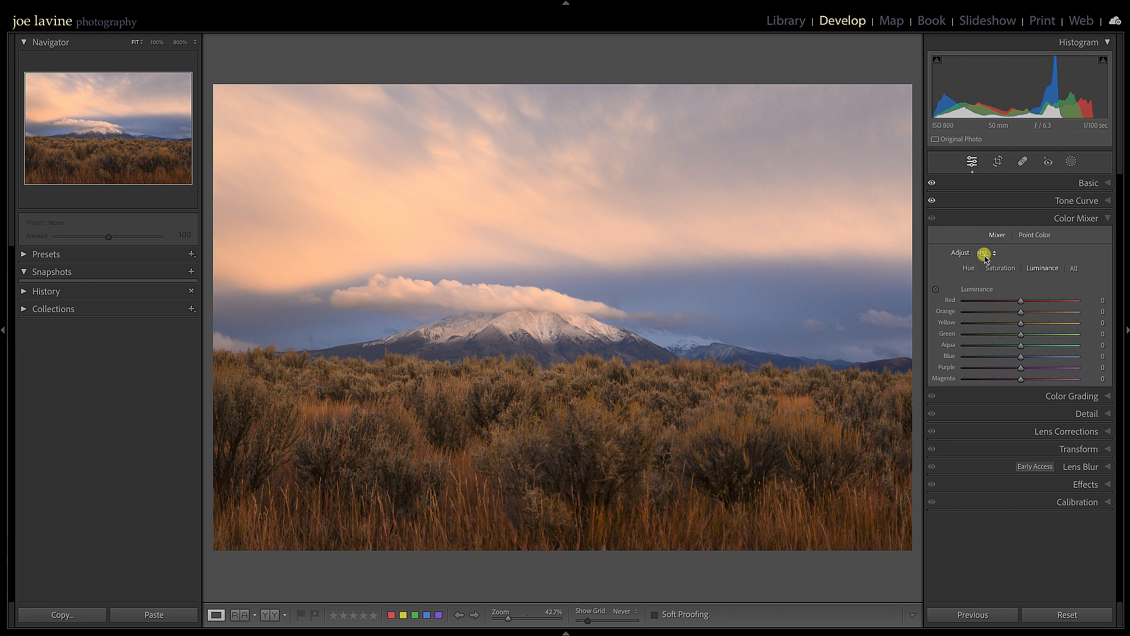
click(968, 267)
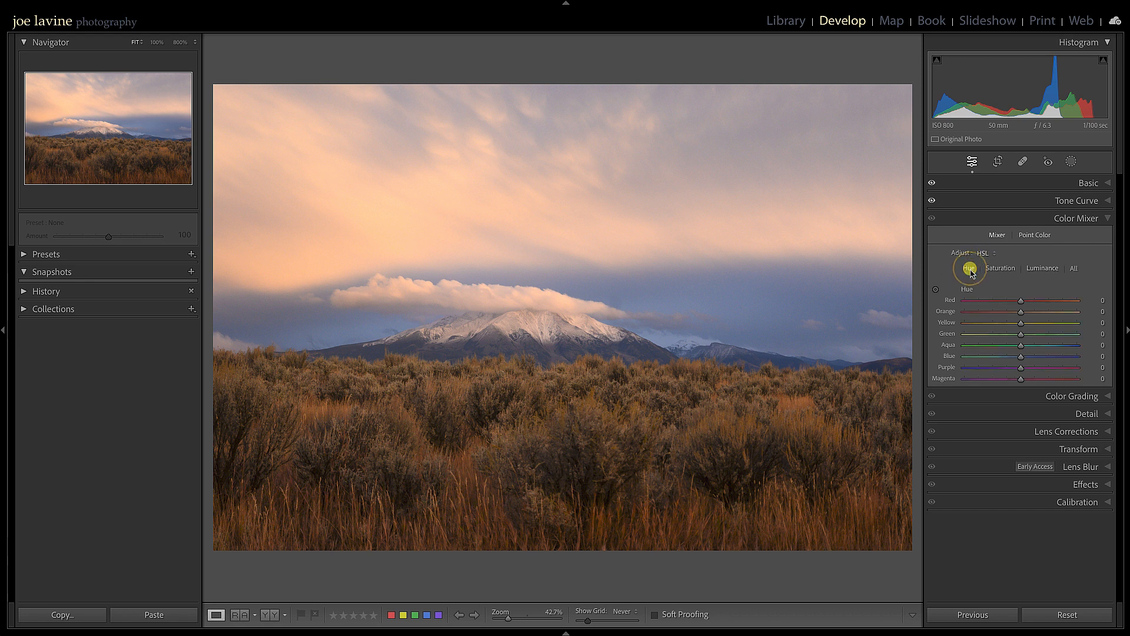
click(1000, 269)
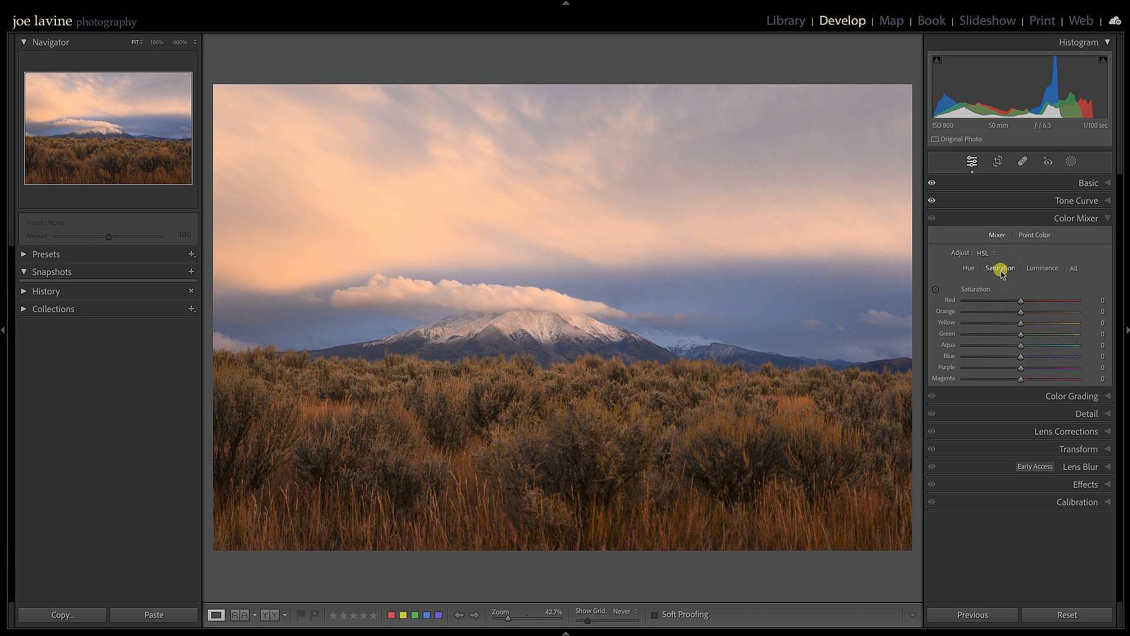
click(1043, 269)
click(1072, 269)
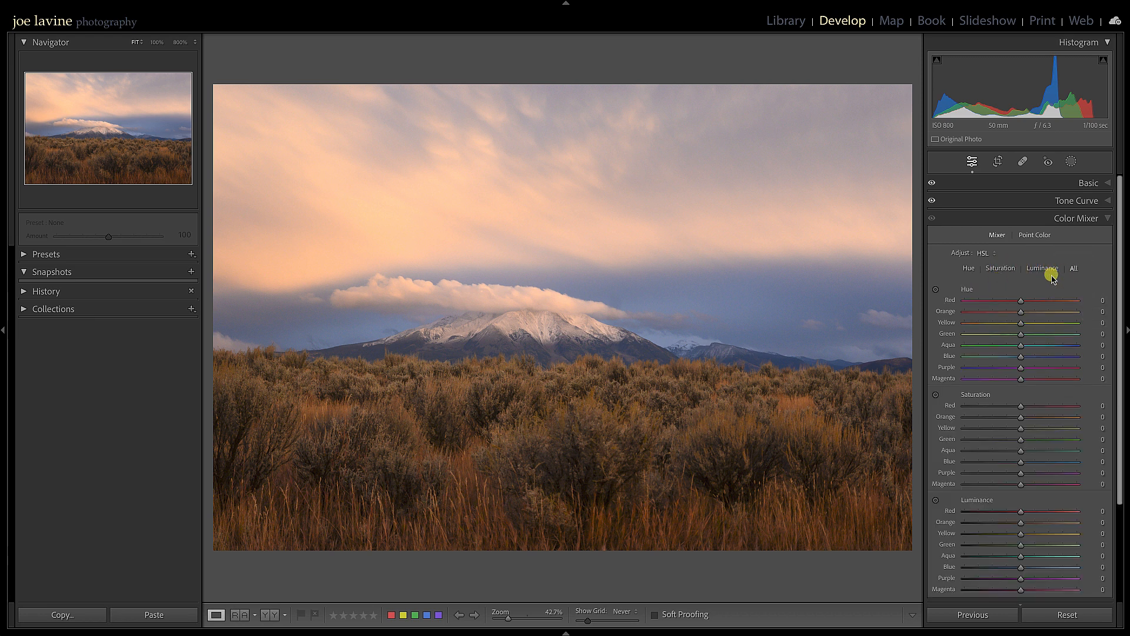
scroll(1040, 296, down, 4)
scroll(1039, 294, up, 4)
click(968, 271)
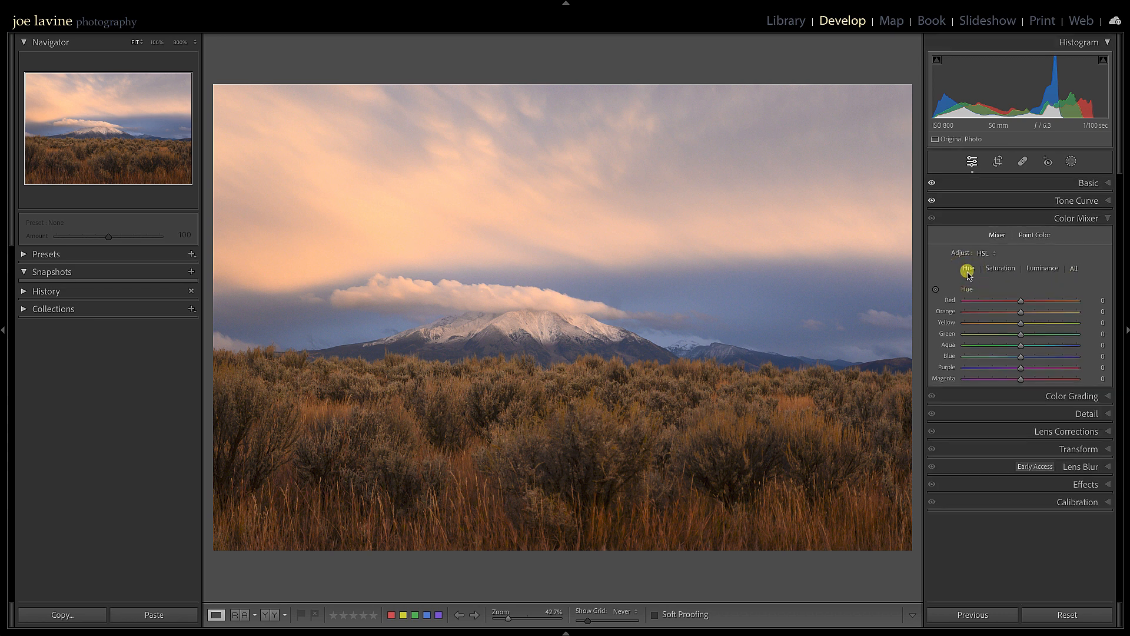
View the Color Mixer in Color mode, including the green channel's sliders, and return it to HSL mode
click(982, 254)
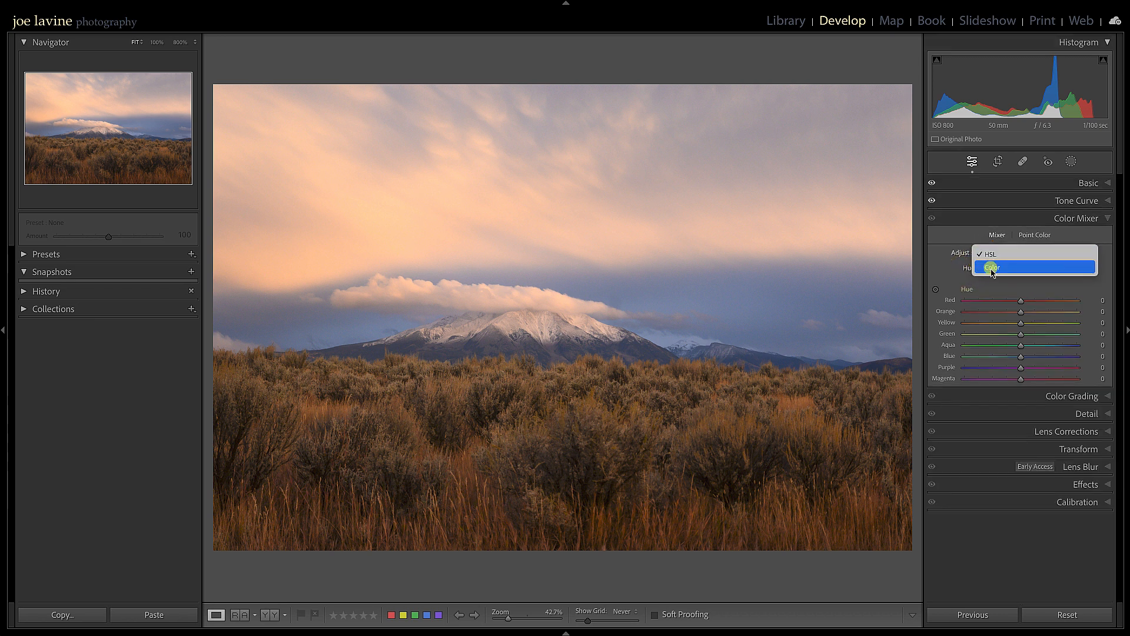
click(990, 264)
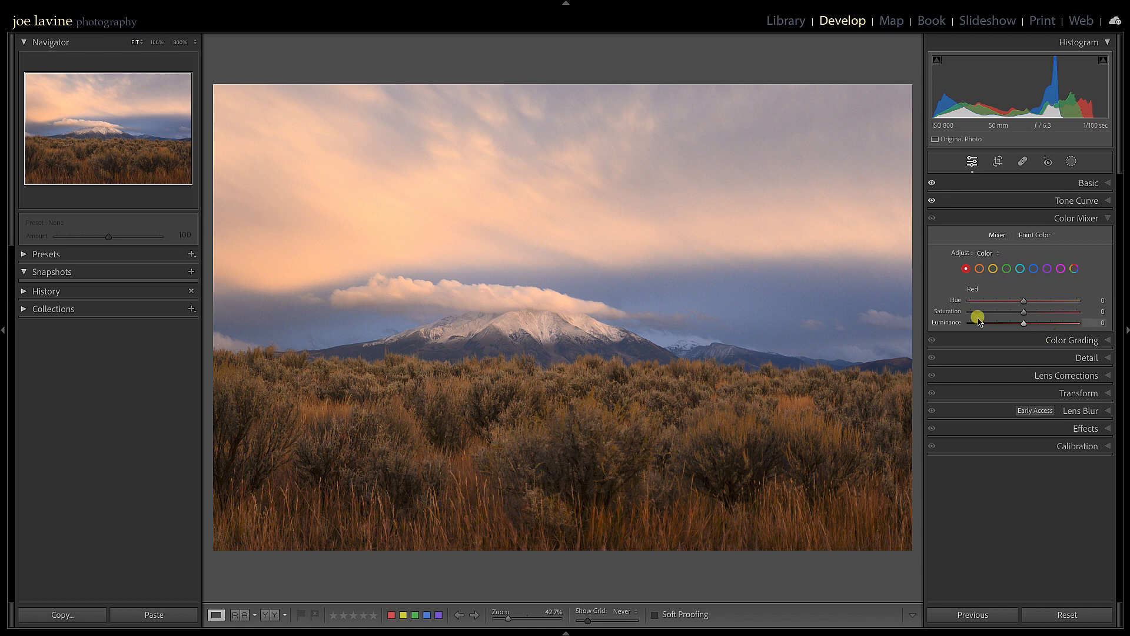
click(1006, 269)
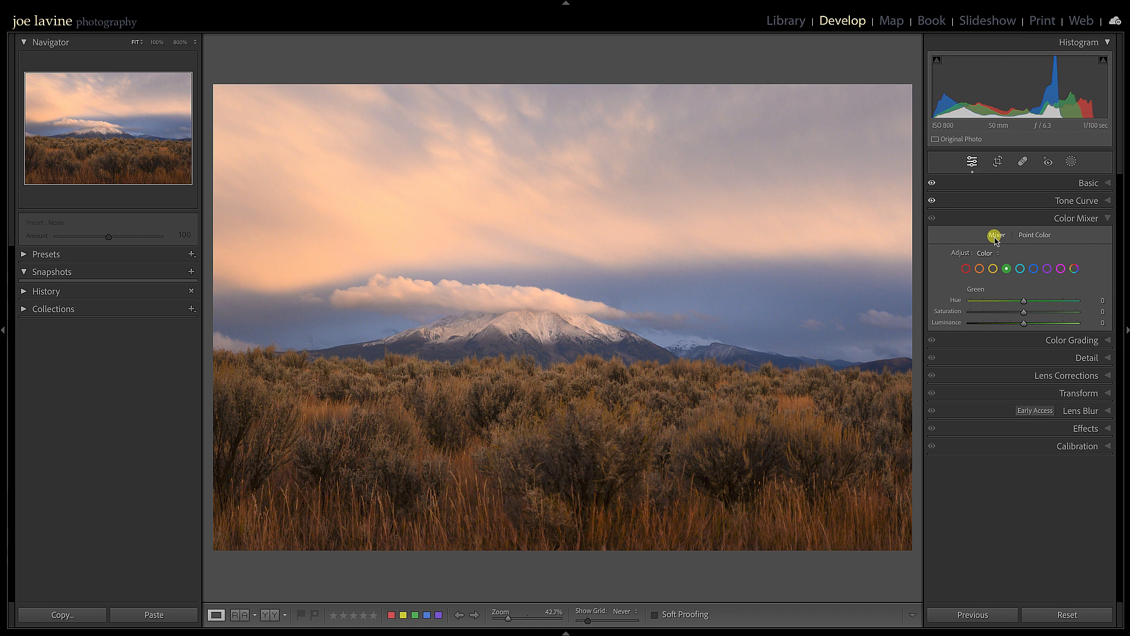
click(990, 254)
click(990, 241)
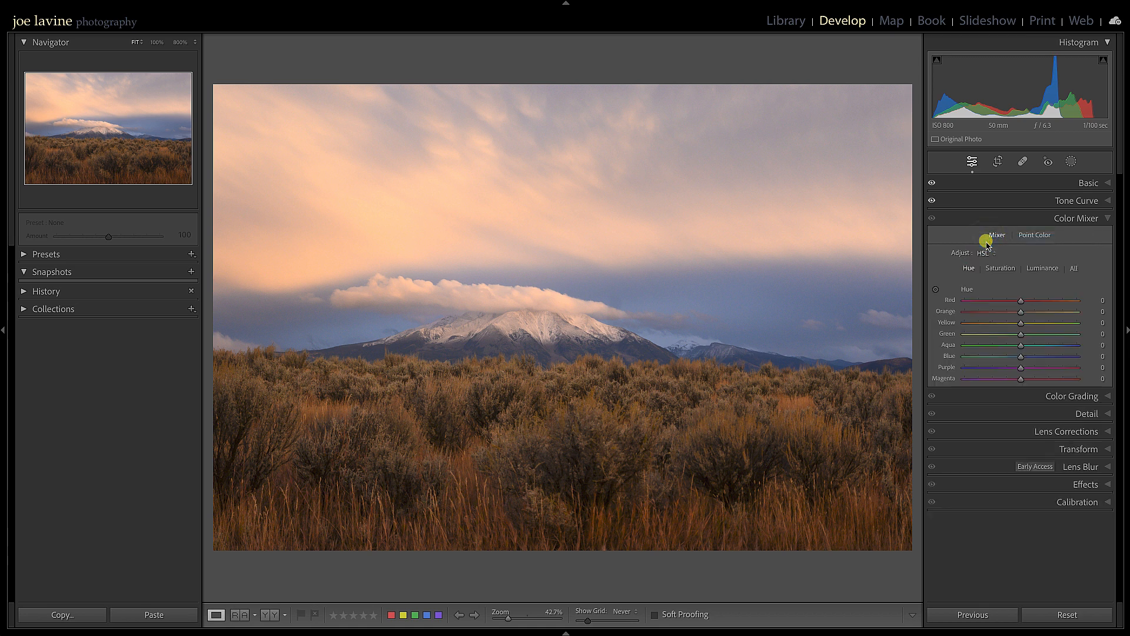
Sample a grey-blue tone from the photo with Point Color, try a hue shift on it and reset the shift
click(1037, 236)
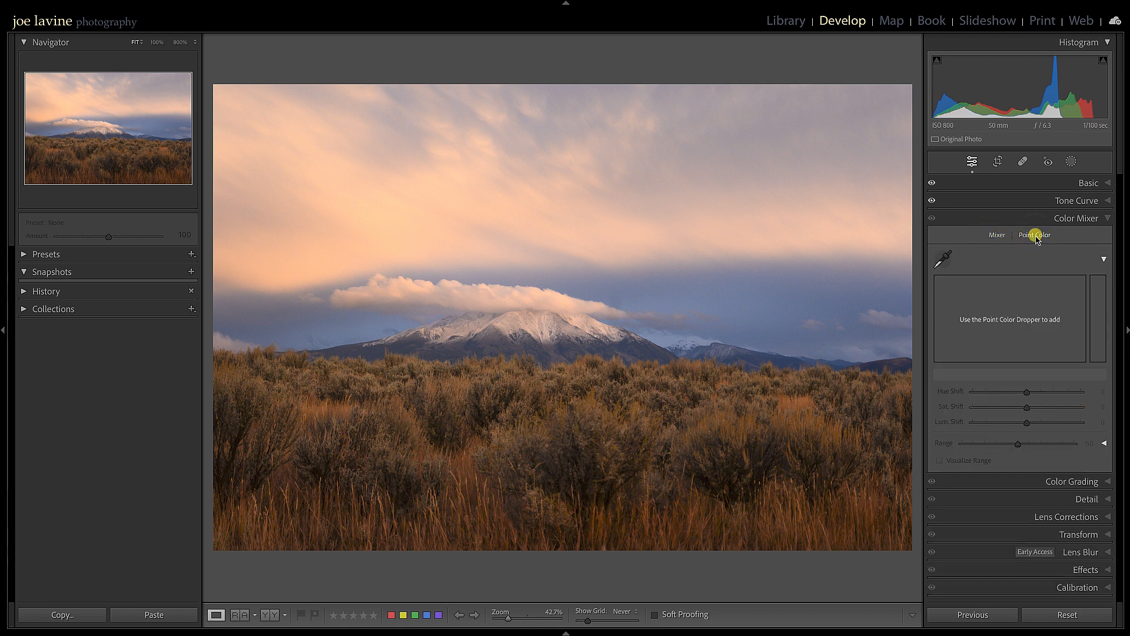
click(941, 259)
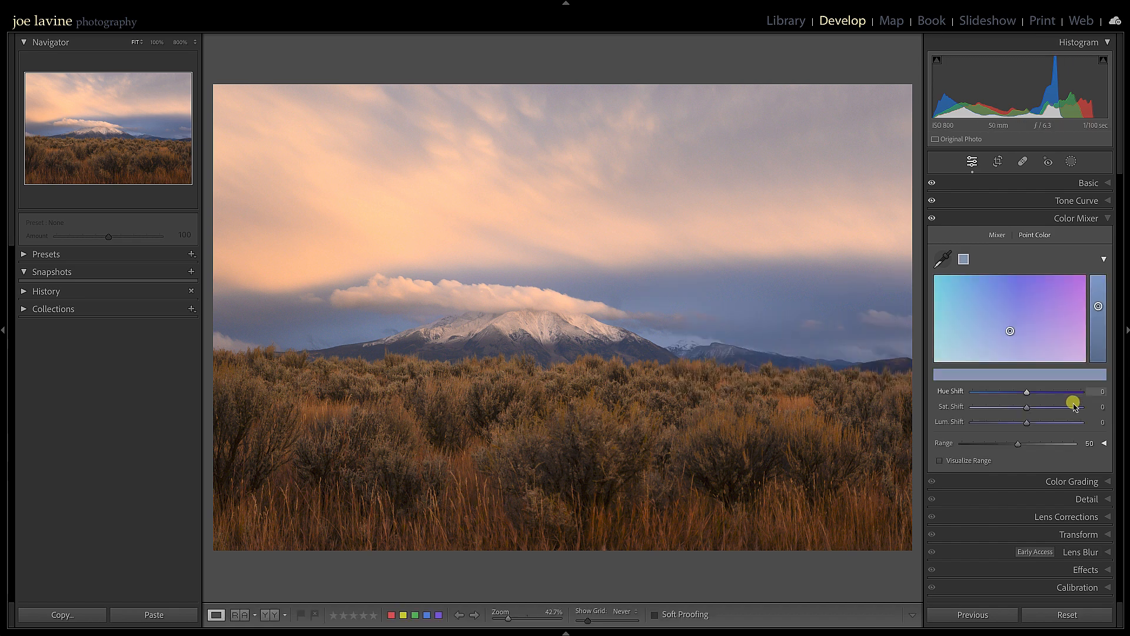
mouse_move(1029, 398)
mouse_down()
mouse_move(1013, 393)
mouse_move(1038, 397)
mouse_up()
double_click(1021, 395)
Sample the orange-brown foreground brush as a second Point Color and raise its saturation shift slightly
click(942, 256)
click(807, 420)
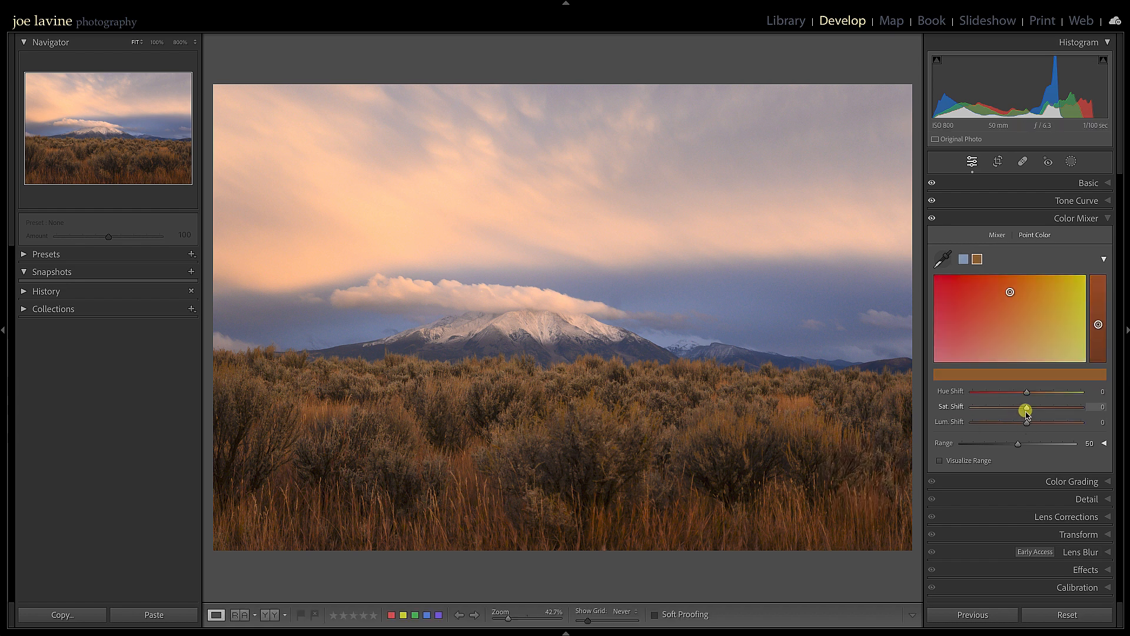
mouse_move(1028, 412)
mouse_down()
mouse_move(1045, 410)
mouse_move(1034, 414)
mouse_up()
Set the Blue luminance to -2 in the HSL mixer
click(999, 235)
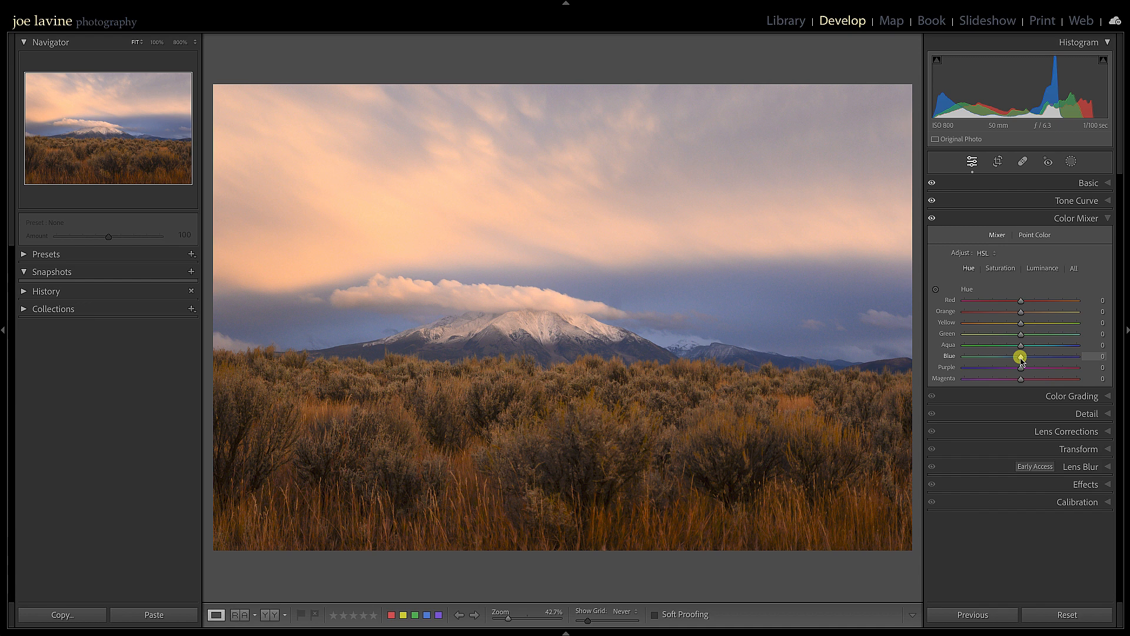
click(1031, 268)
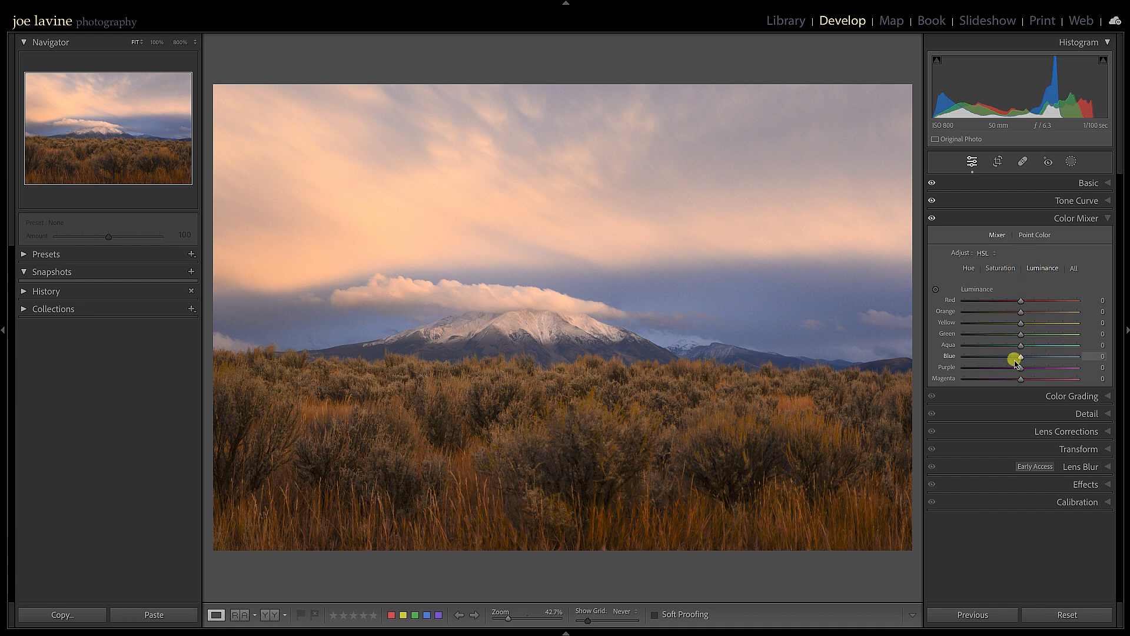
mouse_move(1020, 357)
mouse_down()
mouse_move(1007, 356)
mouse_move(1024, 359)
mouse_up()
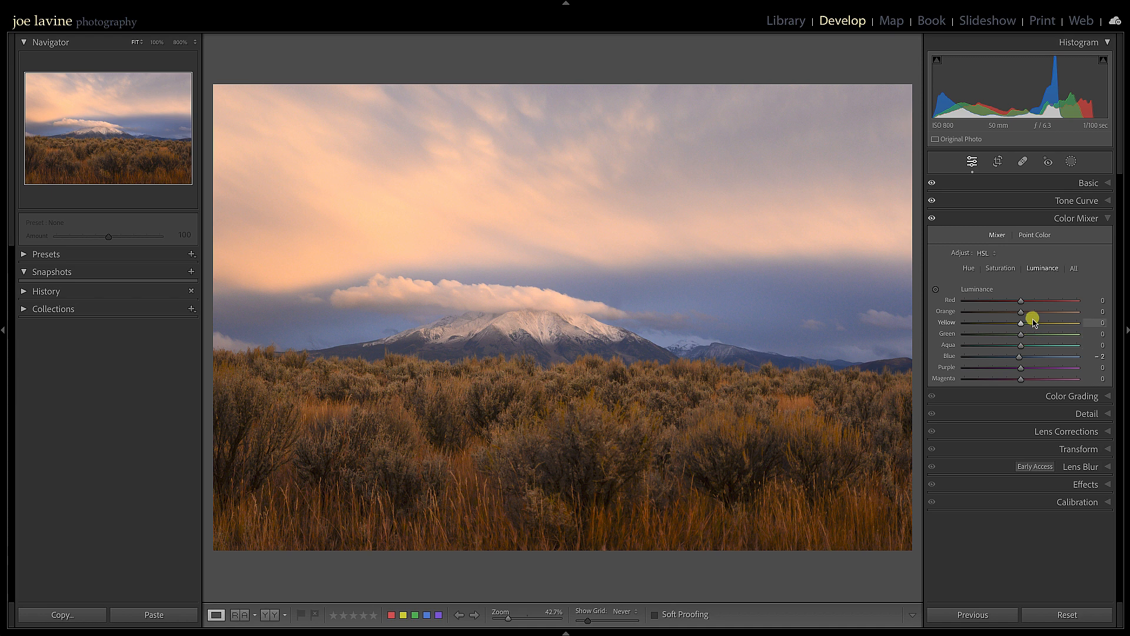
Try the targeted luminance adjustment on the foreground grass, and set the Orange luminance to +10
click(935, 289)
drag(850, 510, 847, 430)
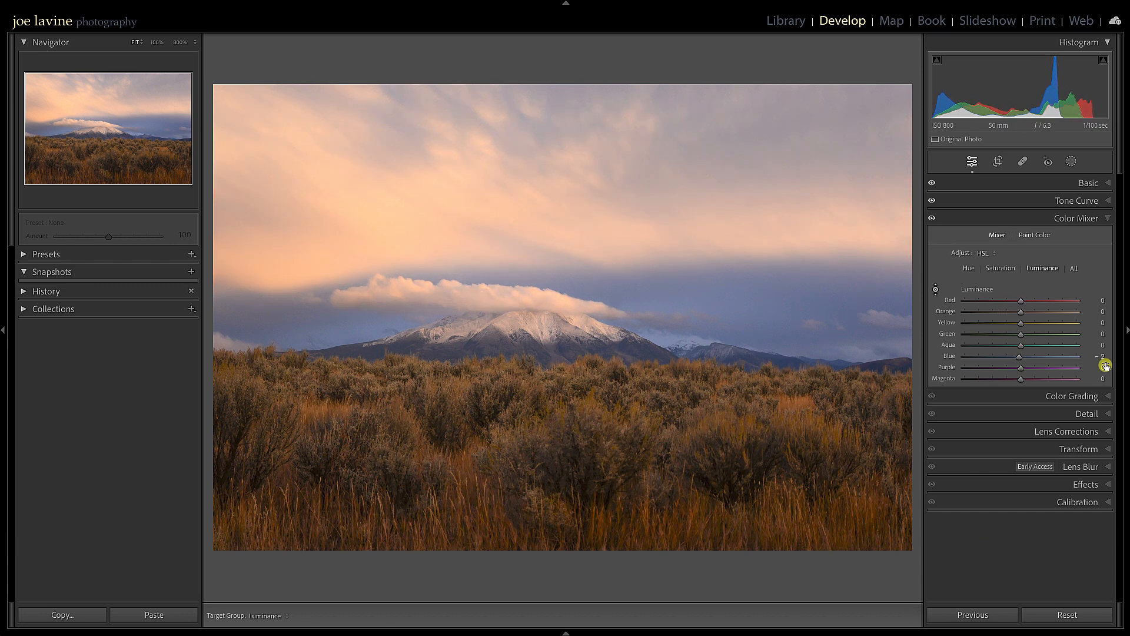
drag(1021, 313, 1029, 316)
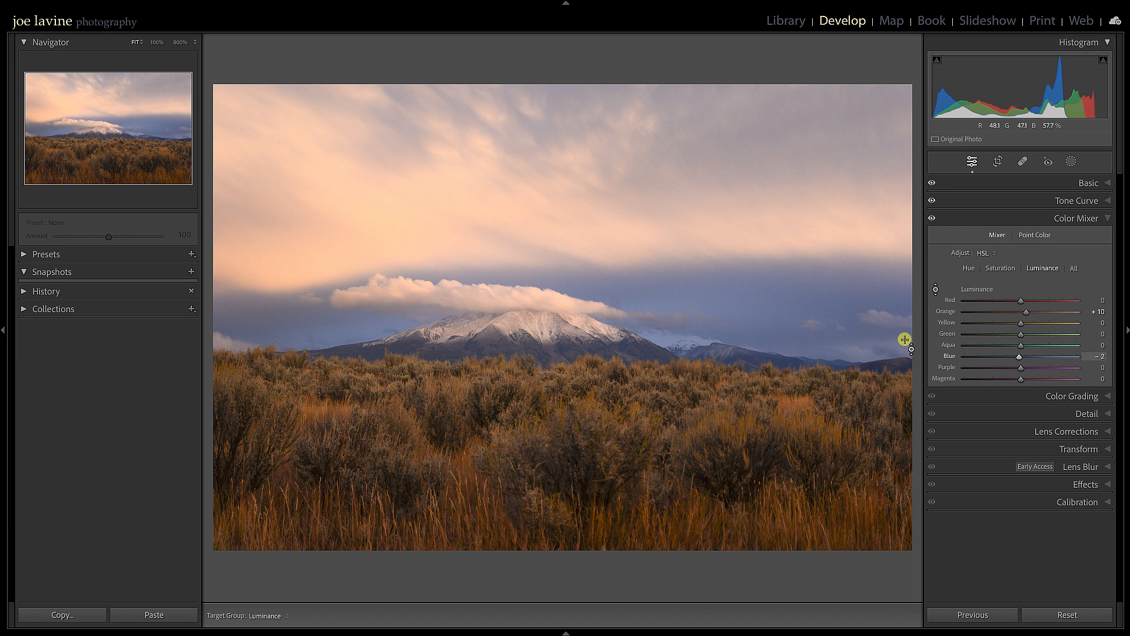
Try the Red luminance at +70 and reset it to 0
drag(1022, 301, 1063, 299)
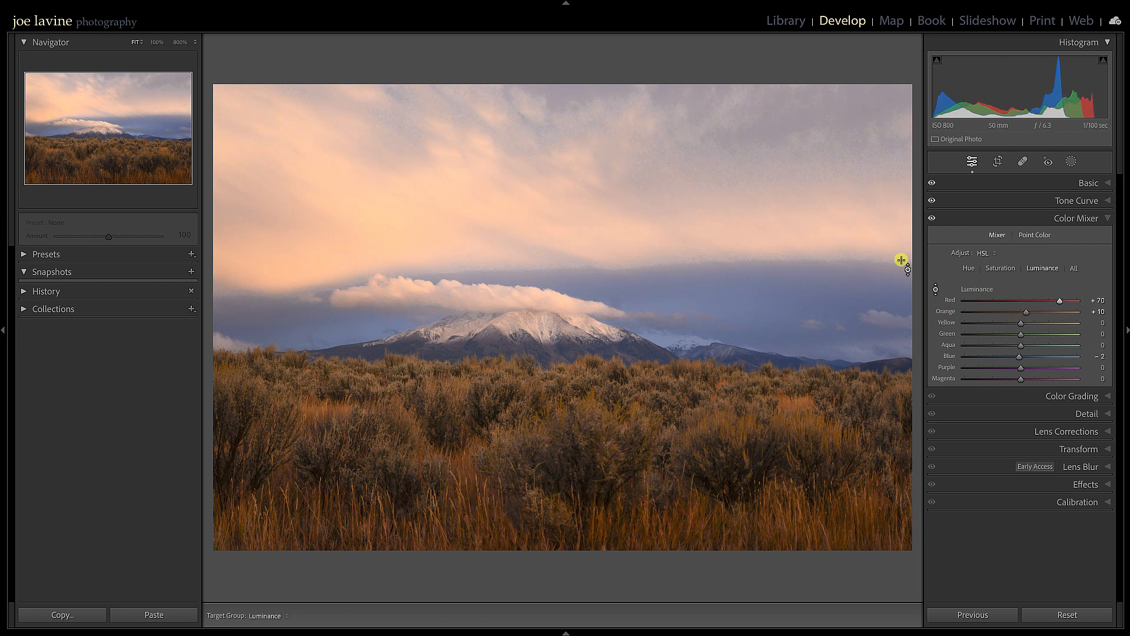
double_click(1062, 301)
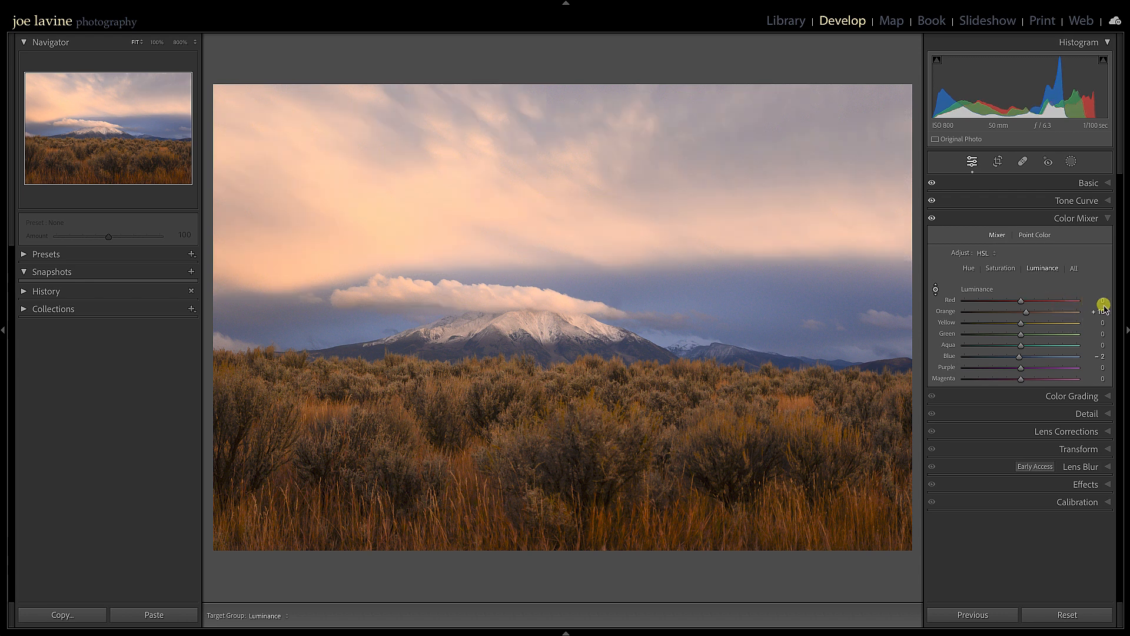
Close the Color Mixer and look over the Color Grading wheels, collapsing them again
click(1106, 220)
click(1108, 237)
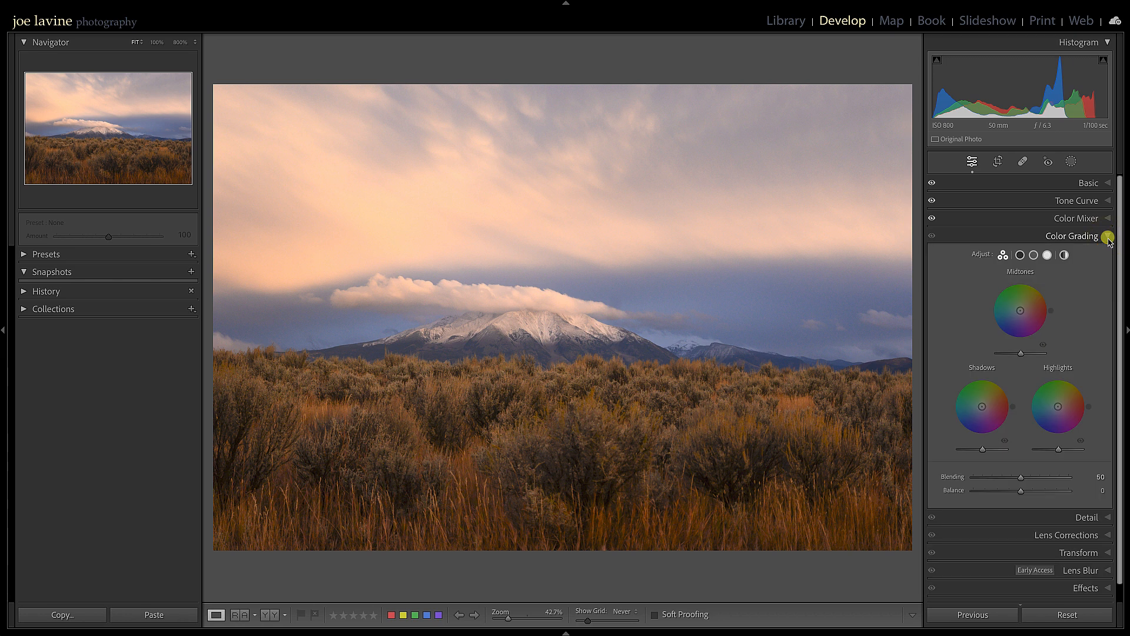
click(1108, 238)
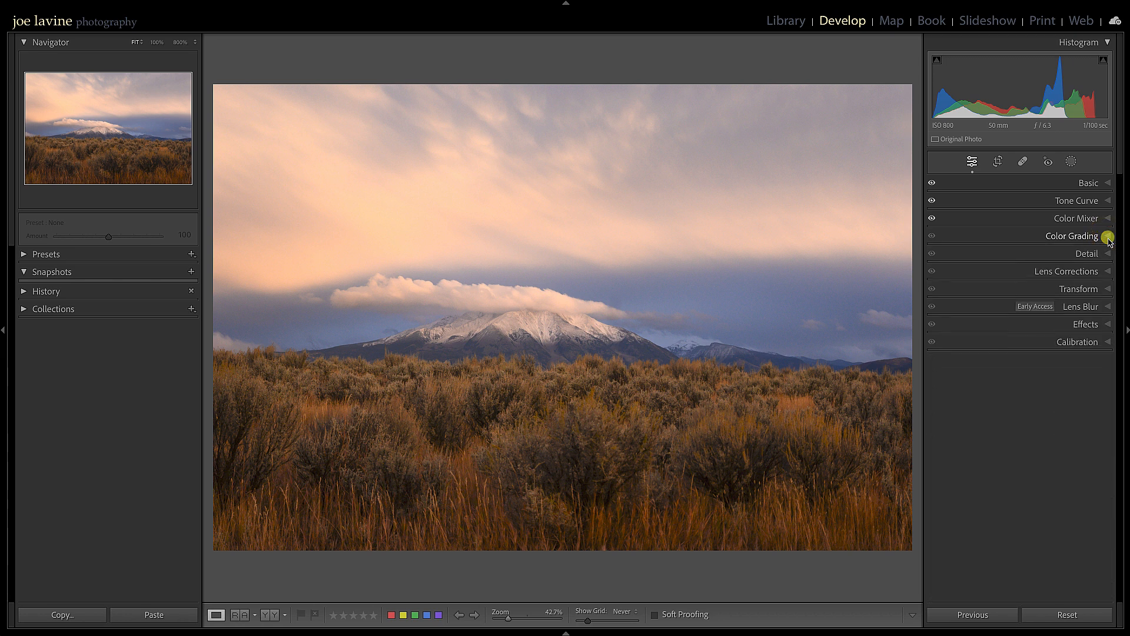
Open the Detail settings, examine the foreground grass and mountain at 100% for sharpness and noise, and hide the small detail preview
click(1109, 254)
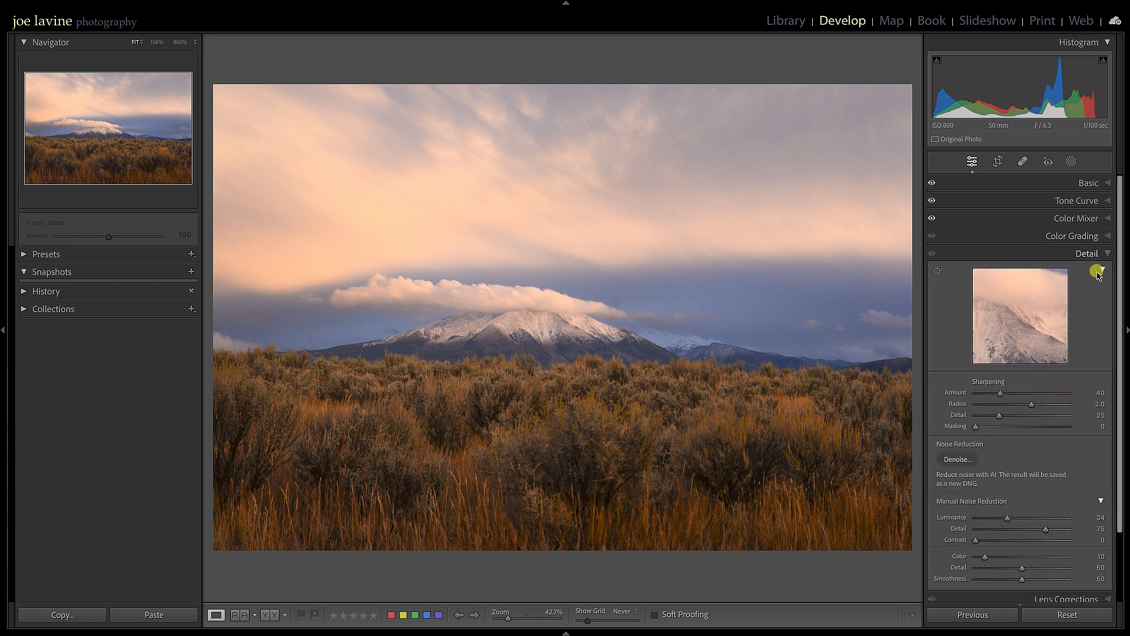
drag(1004, 339, 991, 297)
click(1006, 327)
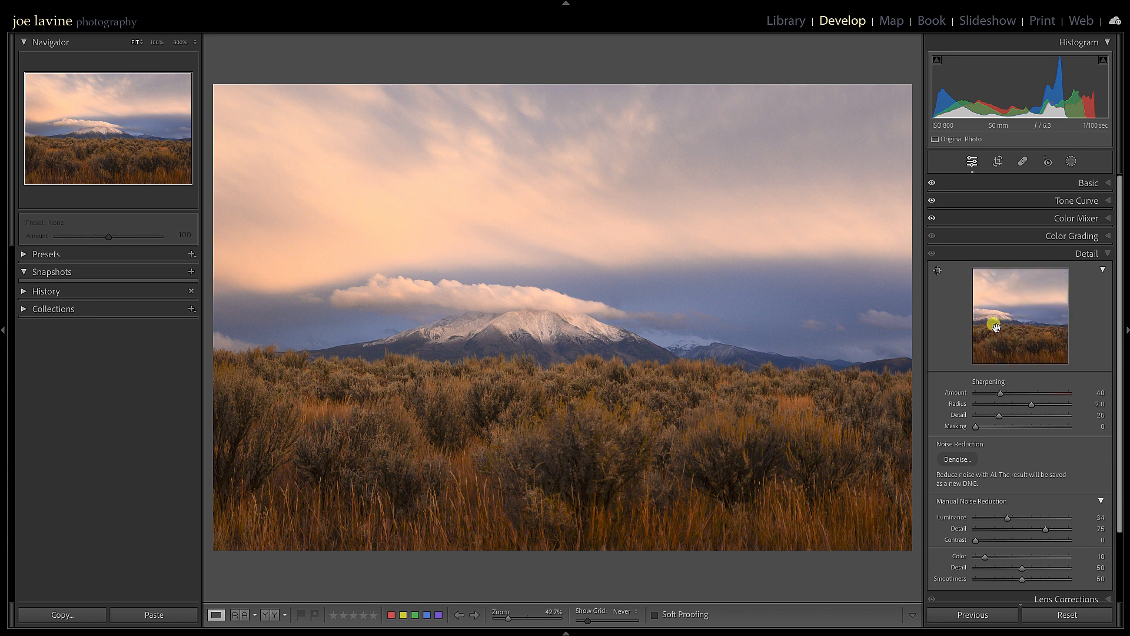
click(156, 43)
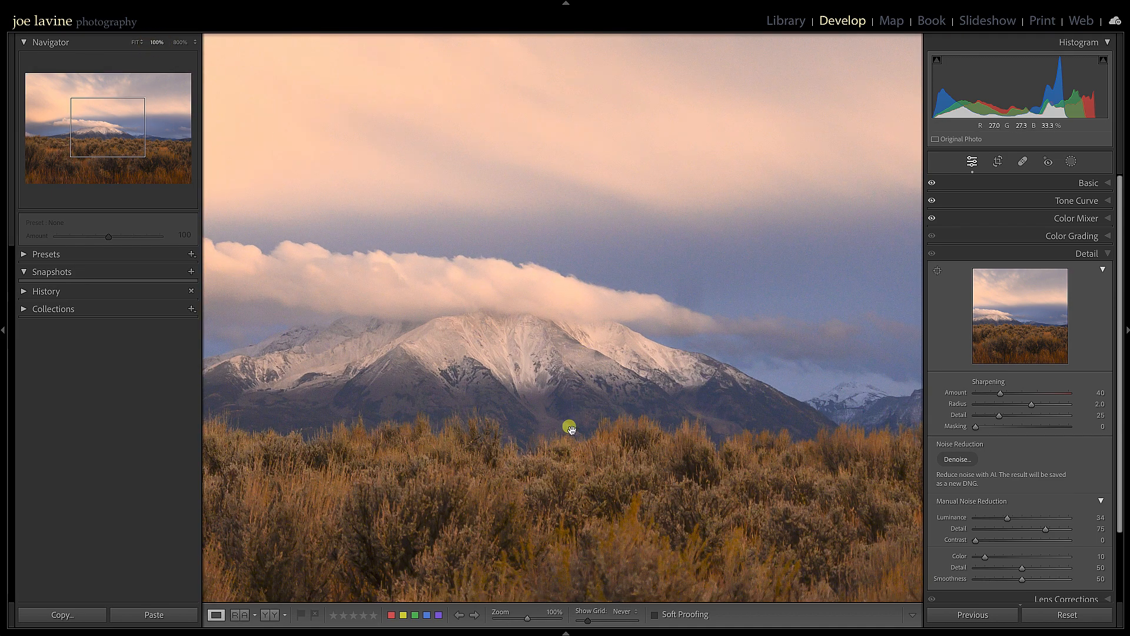
drag(561, 458, 704, 123)
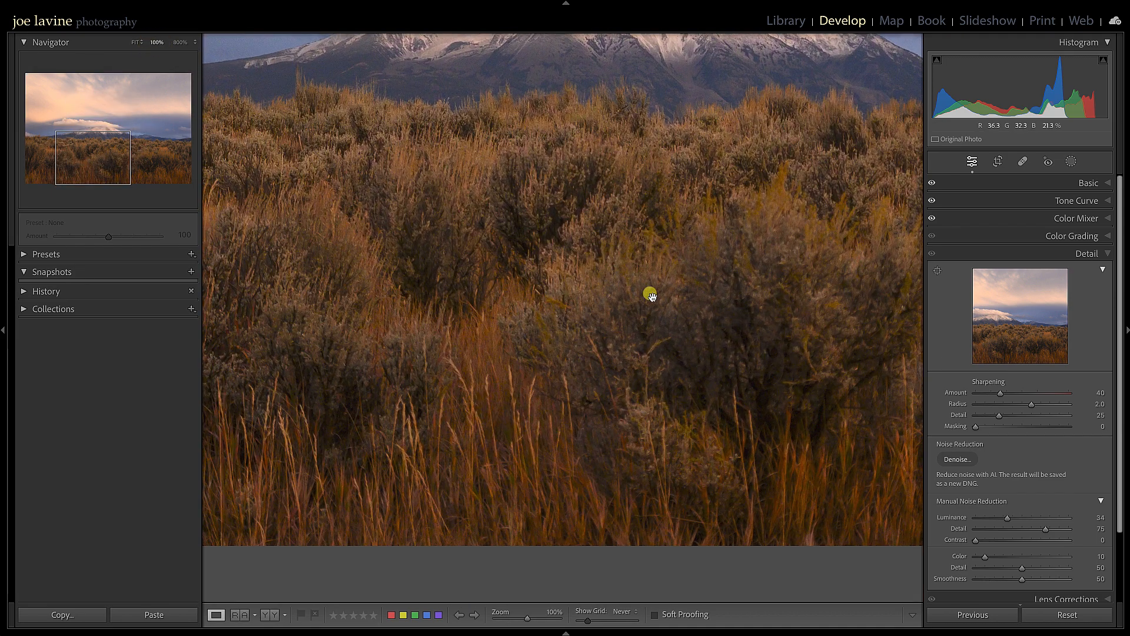
click(1104, 271)
drag(676, 257, 724, 503)
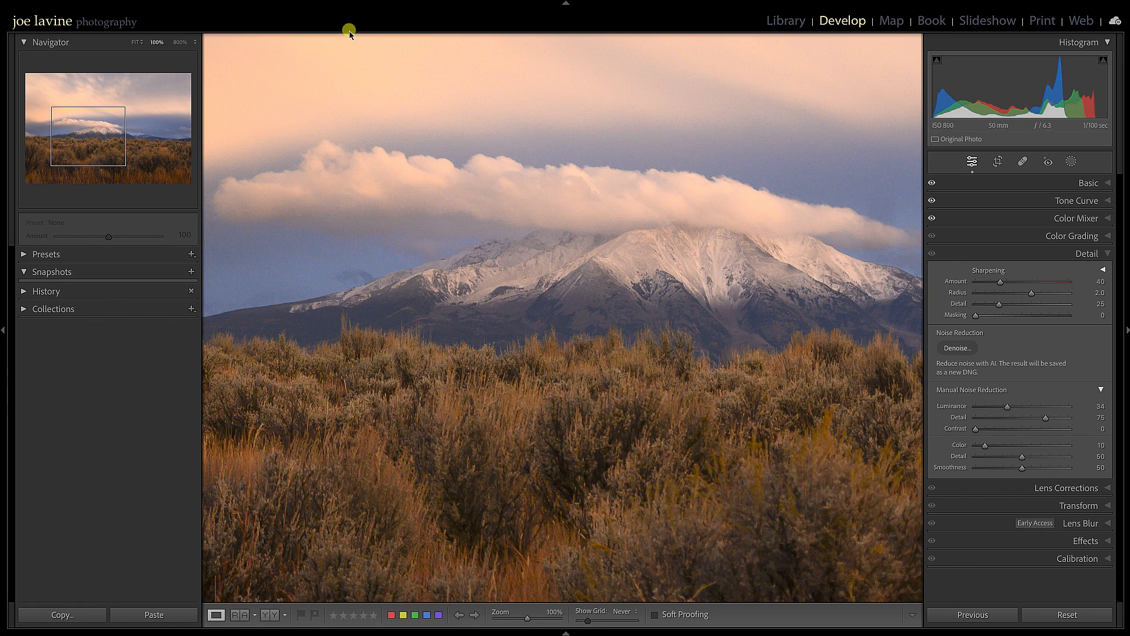
Cycle the photo info overlay to the shutter speed, aperture, ISO and lens details, and return the photo to fit view
key(i)
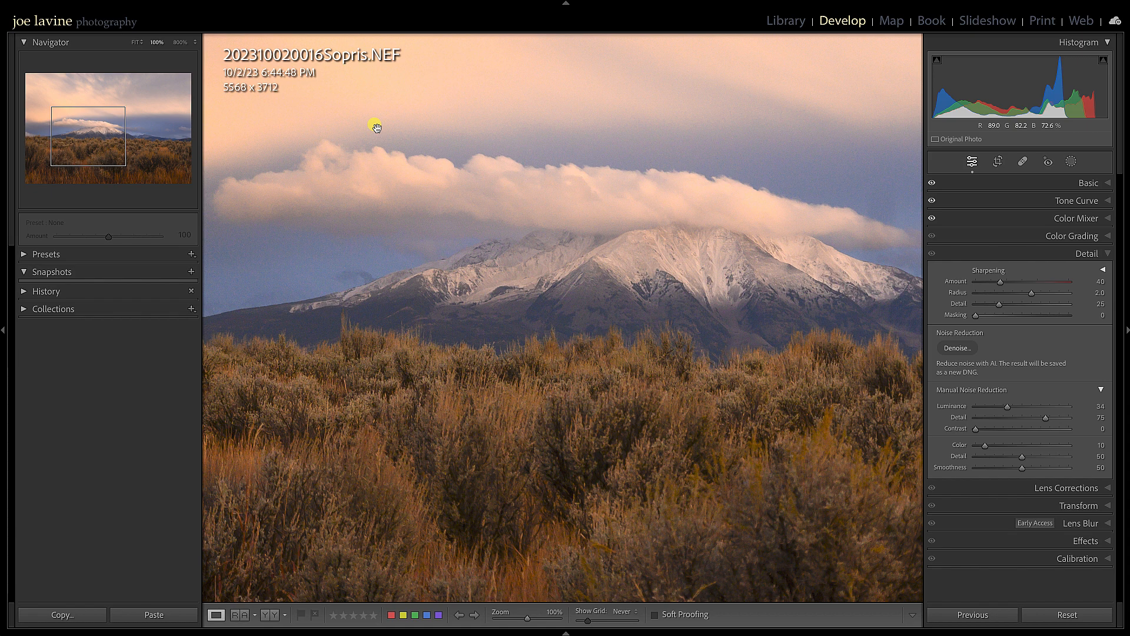
key(i)
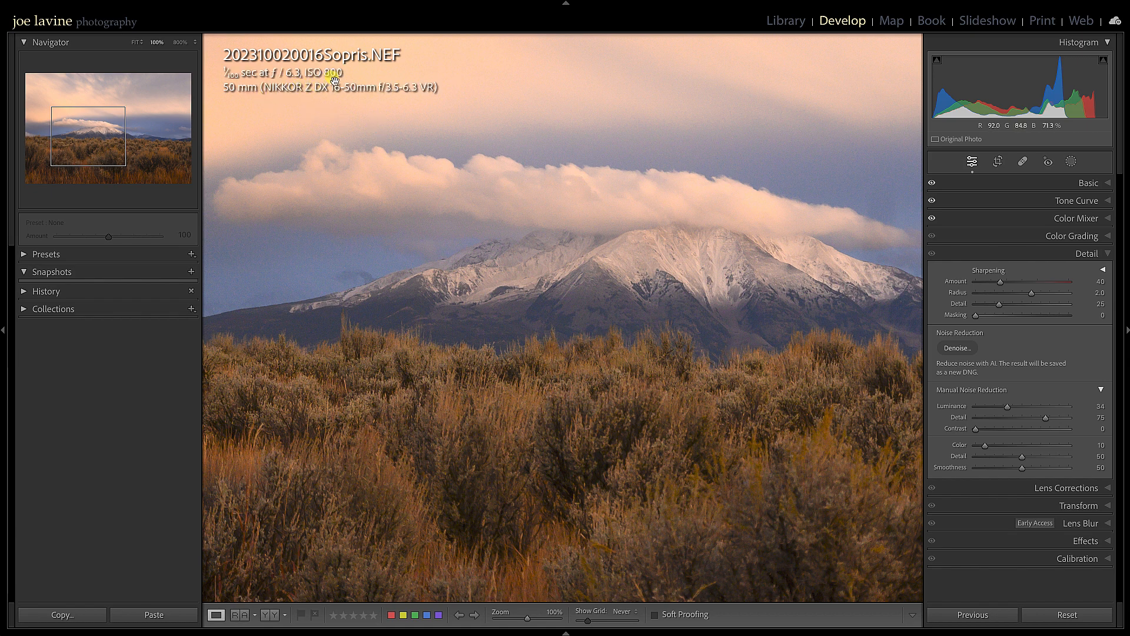
key(i)
key(i)
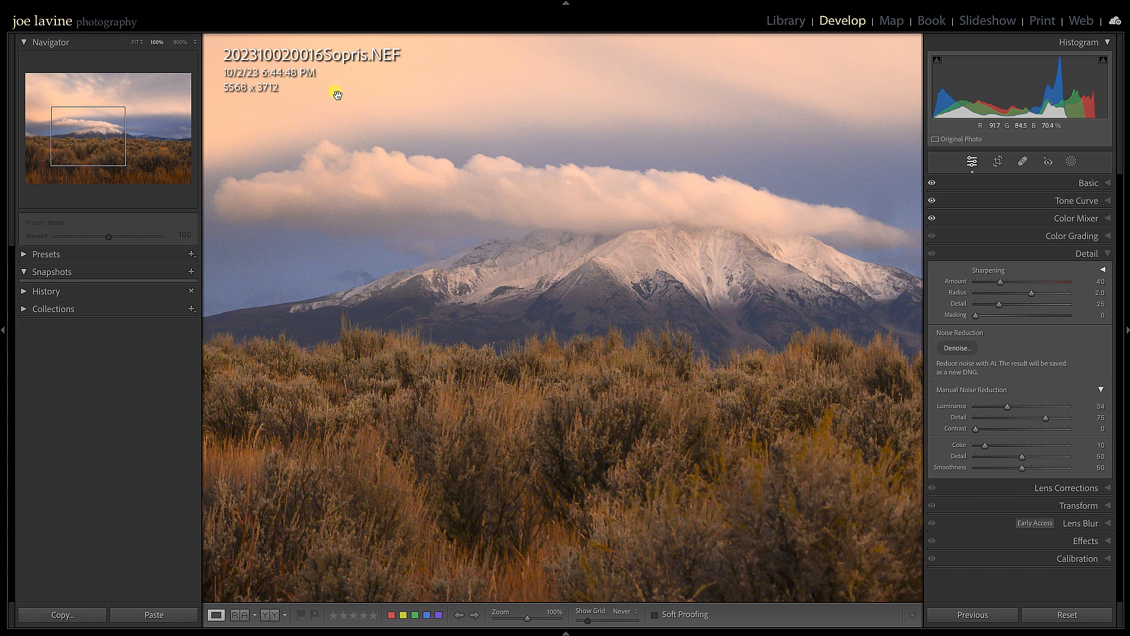
key(i)
click(464, 204)
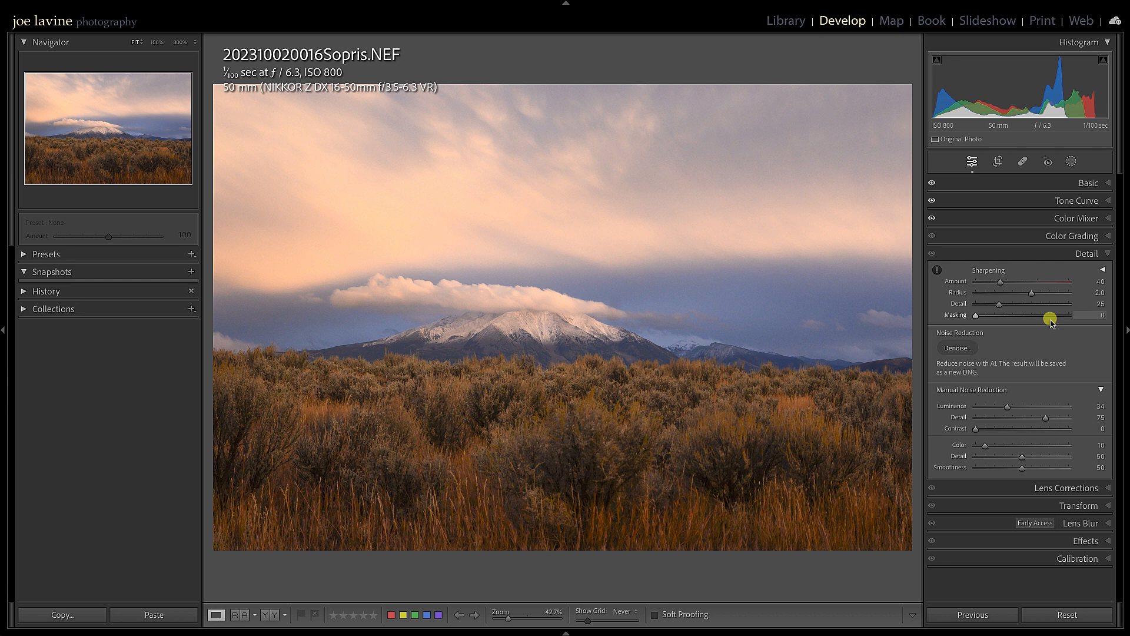
Darken the photo's edges with a Highlight Priority post-crop vignette, setting its Amount to -7
click(1108, 541)
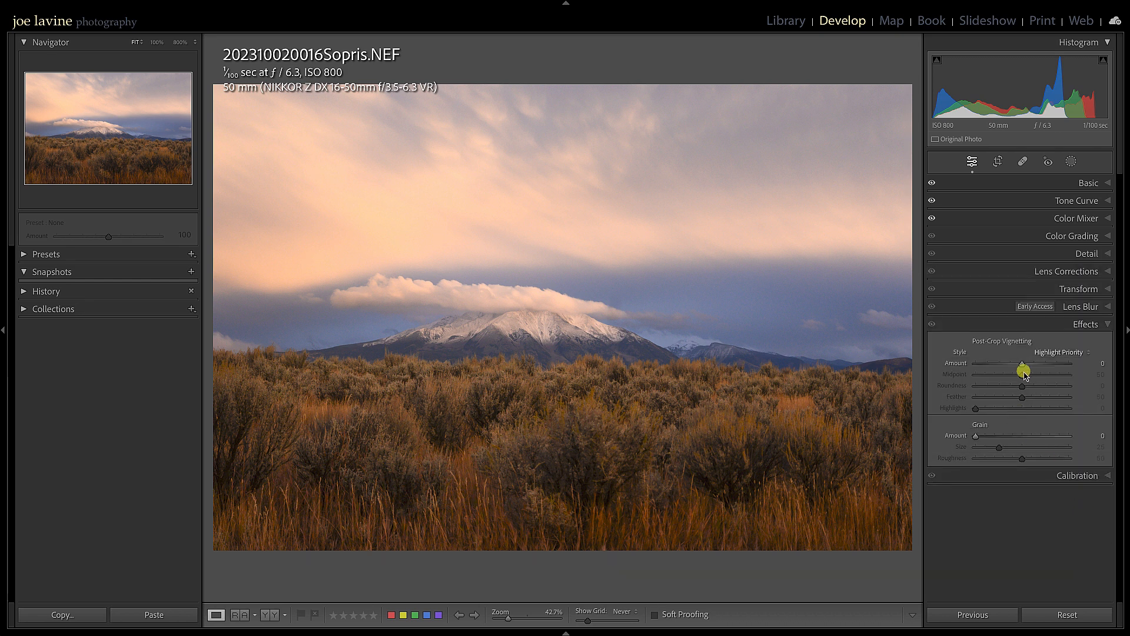
mouse_move(1024, 367)
mouse_down()
mouse_move(1000, 366)
mouse_move(1057, 364)
mouse_move(1021, 366)
mouse_up()
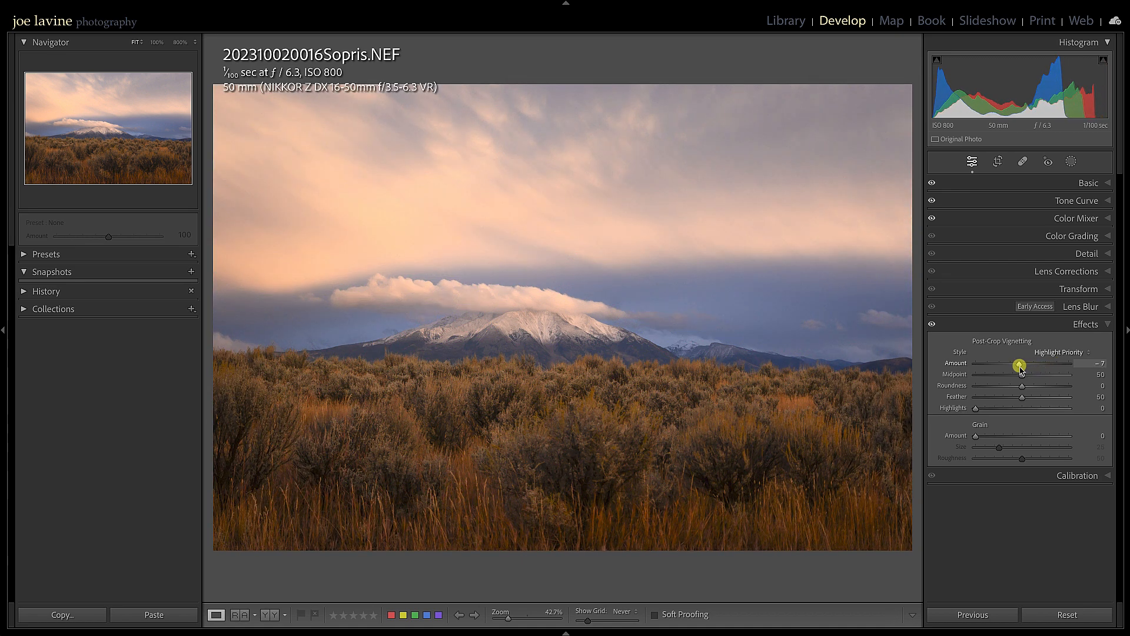